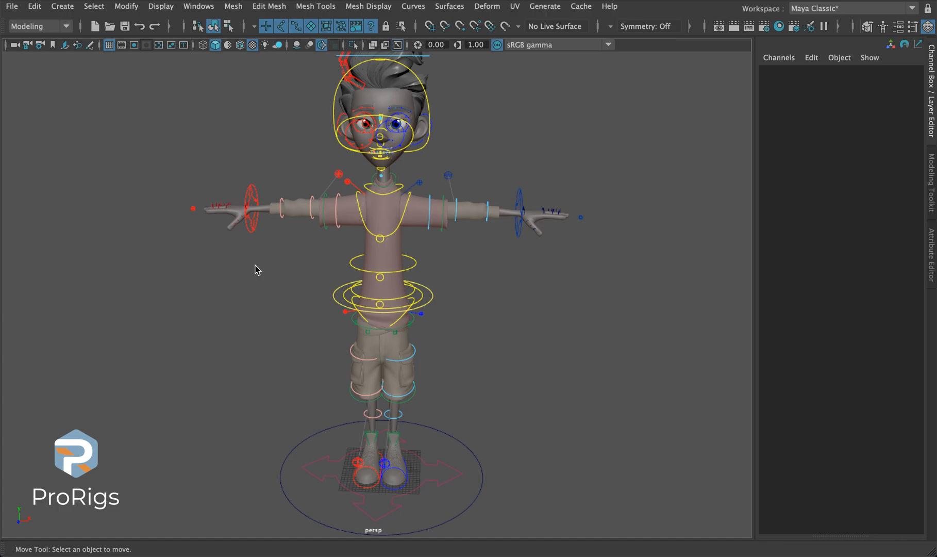
- Examine the character rig from the front and side, including the channels of the left arm and left leg settings controls
left_click_drag(165, 209, 308, 294, "alt")
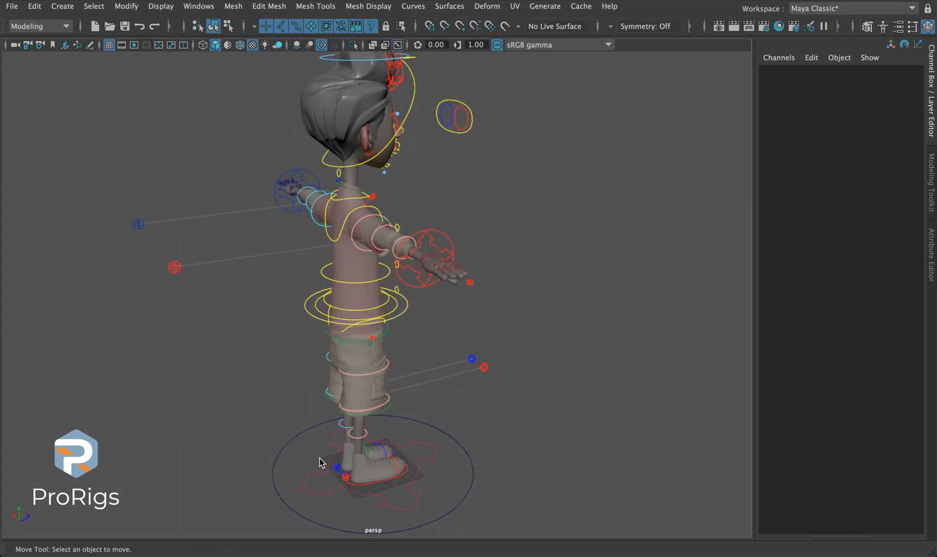
left_click_drag(292, 439, 217, 434, "alt")
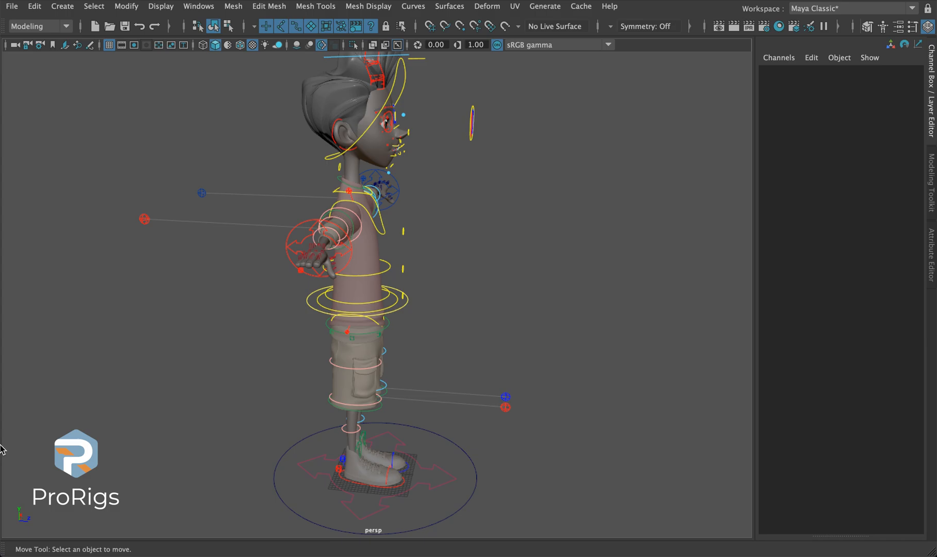
left_click_drag(193, 425, 224, 424, "alt")
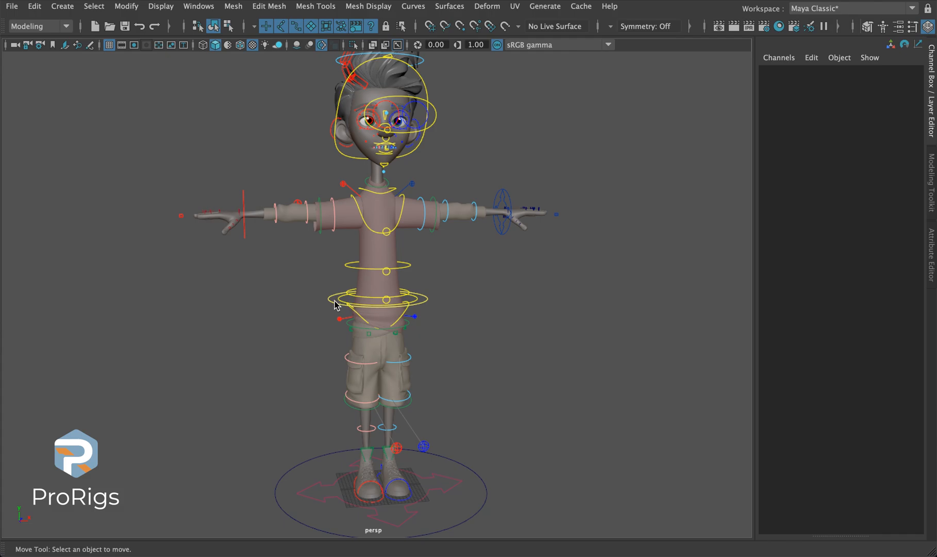
left_click_drag(334, 303, 304, 305, "alt")
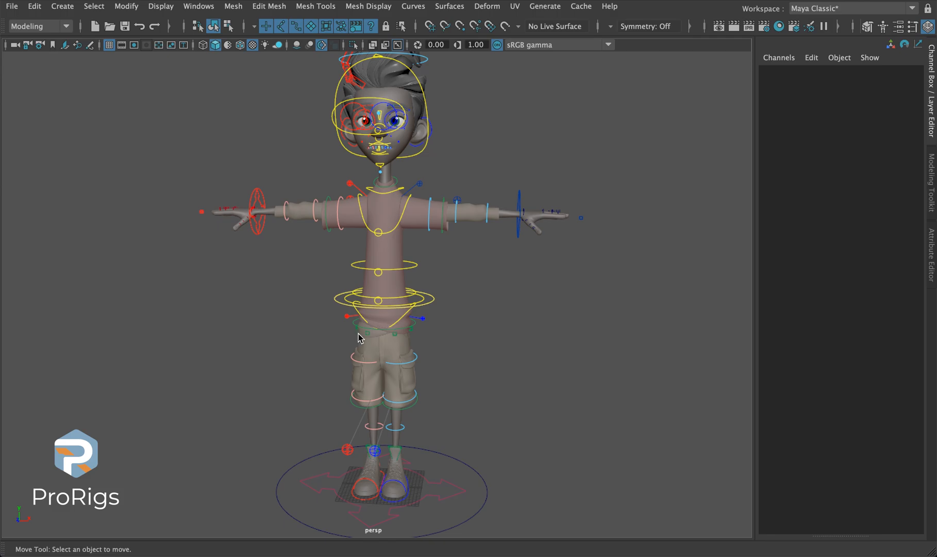
left_click_drag(273, 309, 480, 307, "alt")
left_click_drag(592, 218, 578, 284)
left_click_drag(573, 387, 387, 396, "alt")
middle_click_drag(364, 445, 305, 237, "alt")
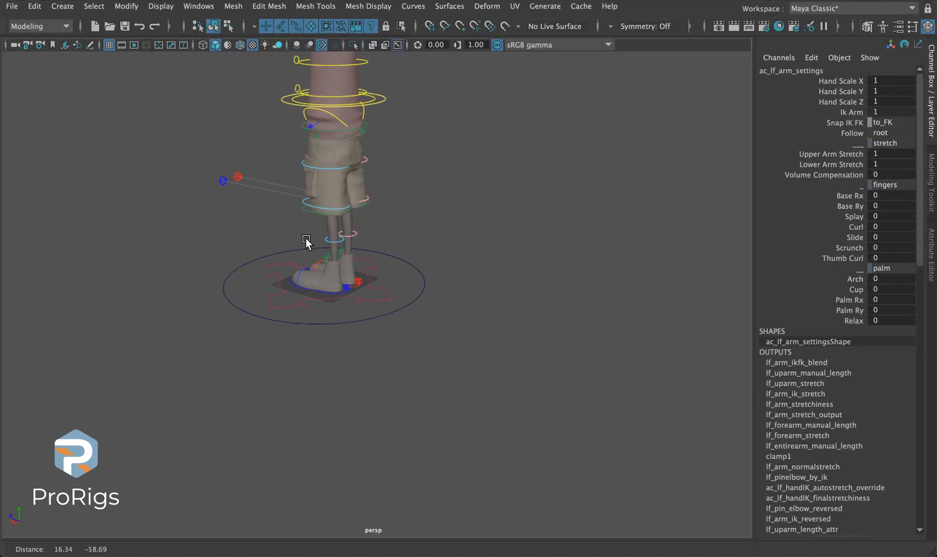
left_click(347, 294)
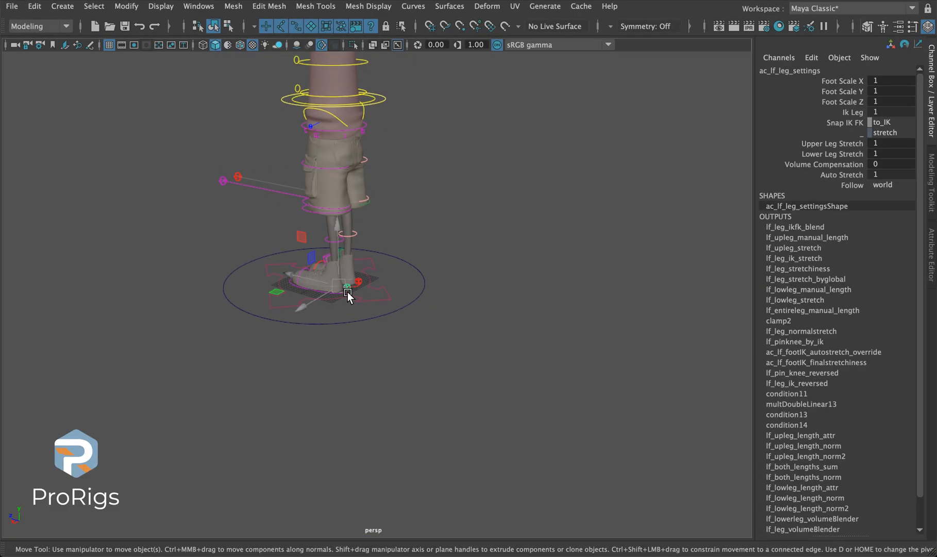
- Select the settings control beside the left hand and frame the left arm closely
left_click_drag(254, 193, 651, 311, "alt")
right_click_drag(590, 283, 598, 233, "alt")
middle_click_drag(598, 233, 386, 249, "alt")
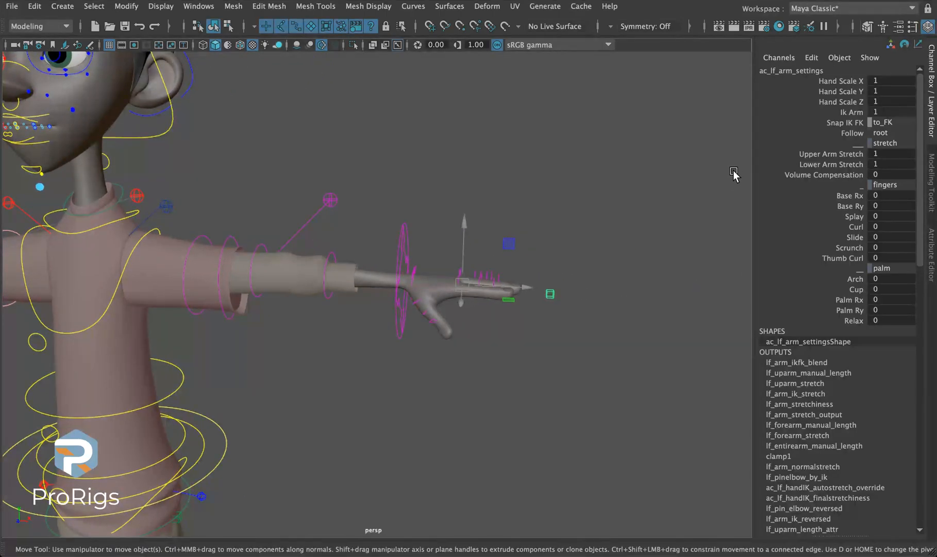
- Test Hand Scale X, Y and Z one at a time on the left hand, restoring each to 1
left_click_drag(812, 105, 803, 86)
middle_click_drag(488, 383, 495, 376)
key("ctrl+z")
mouse_move(534, 317)
left_mouse_down("alt")
mouse_move(401, 331)
mouse_move(486, 334)
mouse_move(472, 328)
mouse_move(531, 318)
left_mouse_up("alt")
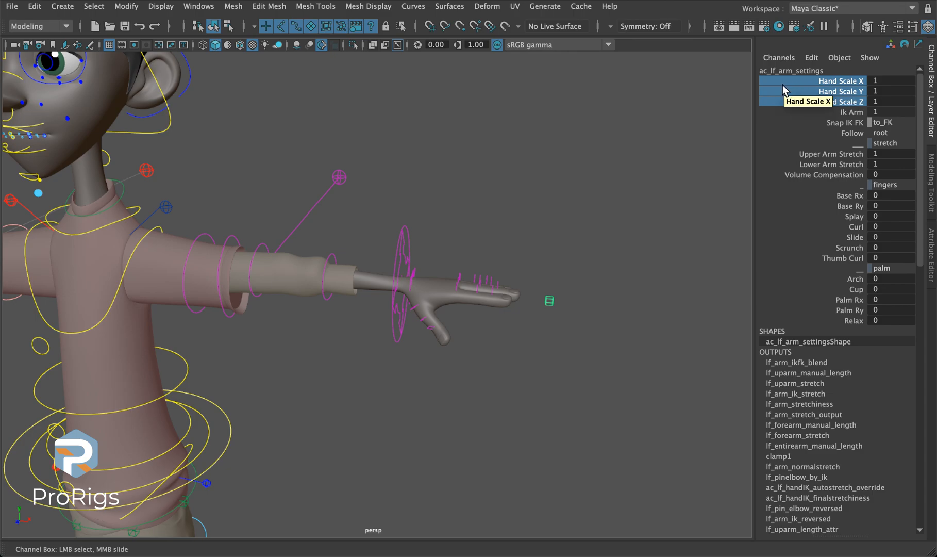
left_click(828, 94)
middle_click_drag(521, 161, 526, 160)
left_click(839, 104)
middle_click_drag(611, 145, 603, 143)
key("ctrl+z")
left_click(826, 88)
mouse_move(556, 173)
middle_mouse_down()
mouse_move(546, 170)
mouse_move(560, 175)
middle_mouse_up()
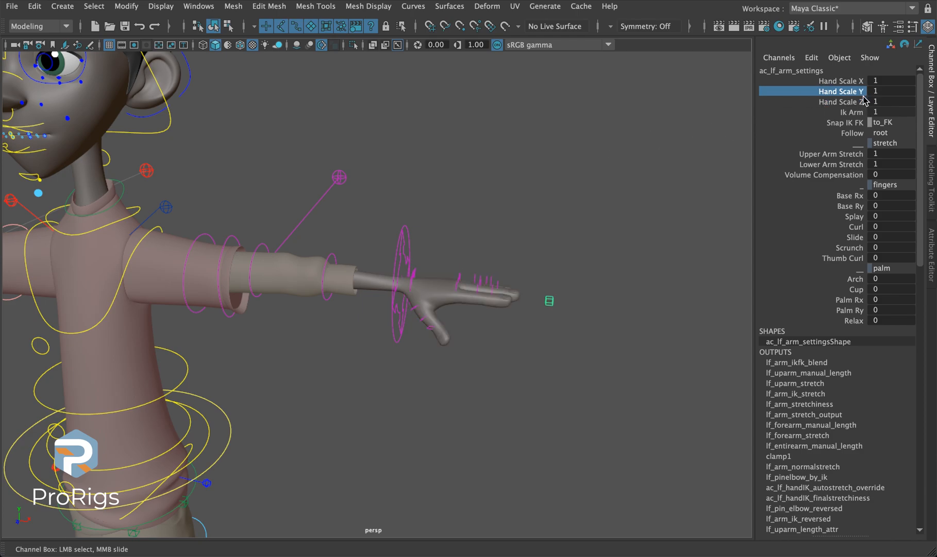
left_click(841, 81)
middle_click_drag(650, 96, 652, 97)
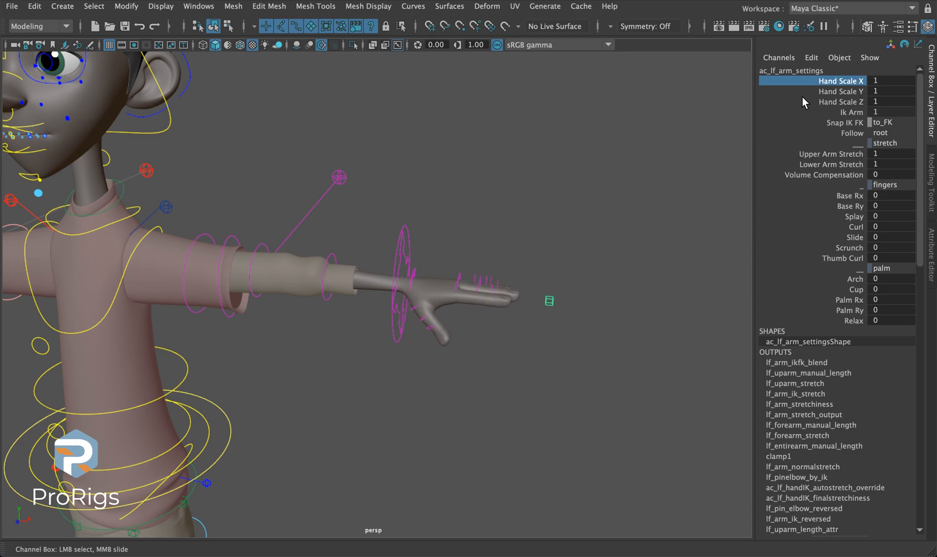
- Scale the left hand uniformly to 3 with Hand Scale X, Y and Z, and reset all three to 1
left_click(802, 99, "shift")
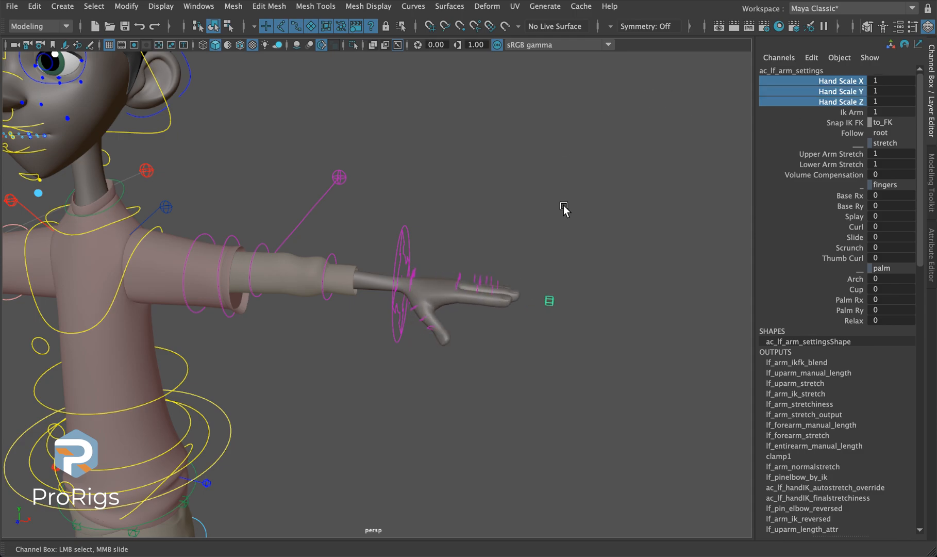
middle_click_drag(556, 178, 518, 290)
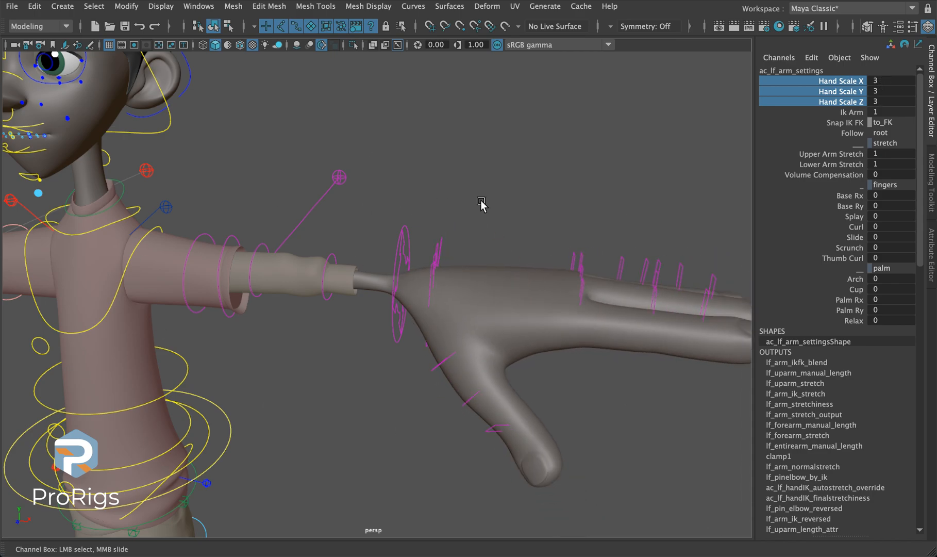
left_click_drag(906, 80, 914, 101)
key("Return")
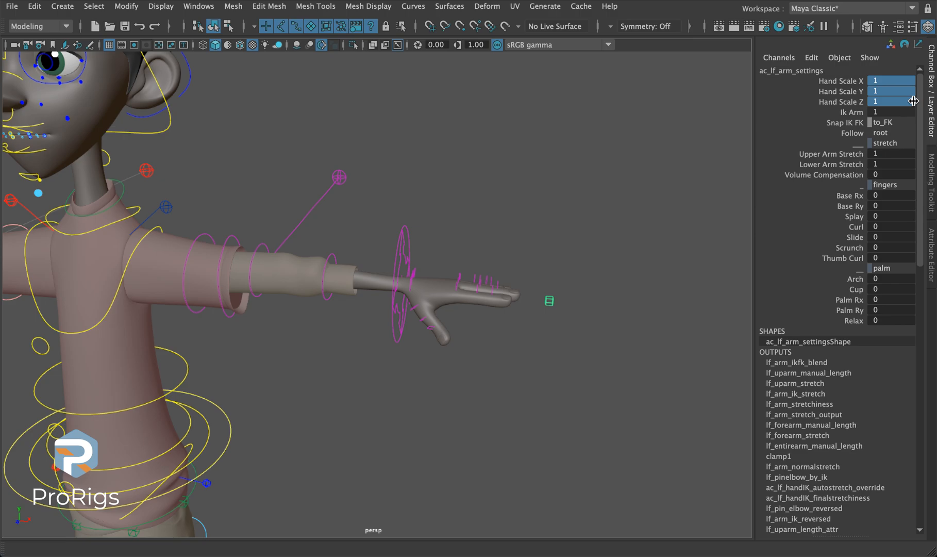
- Test the left arm's Ik Arm channel and leave it at 1
left_click(852, 105)
left_click(853, 113)
middle_click_drag(702, 109, 732, 172)
middle_click_drag(553, 132, 646, 164)
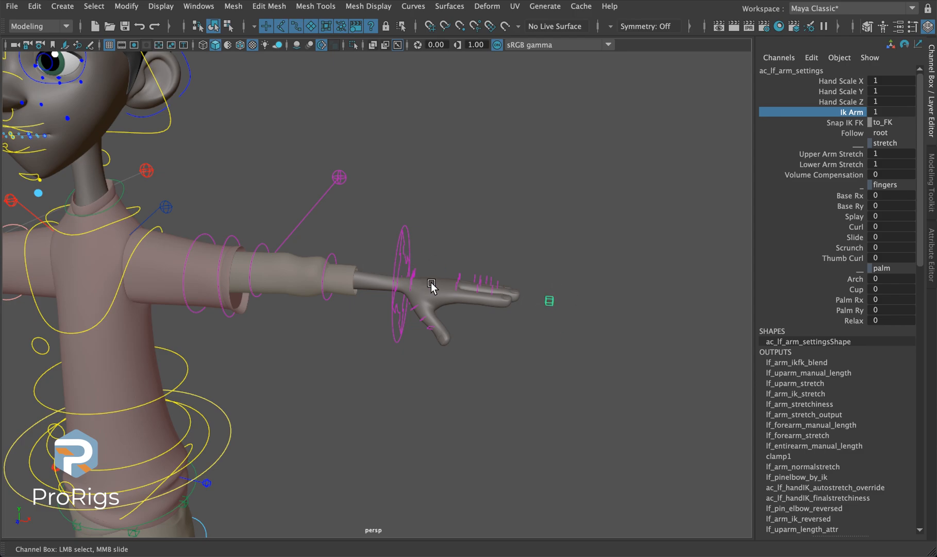
- Inspect the left hand IK control's channels and reselect the left arm settings control
left_click_drag(419, 282, 312, 276, "alt")
left_click(347, 299)
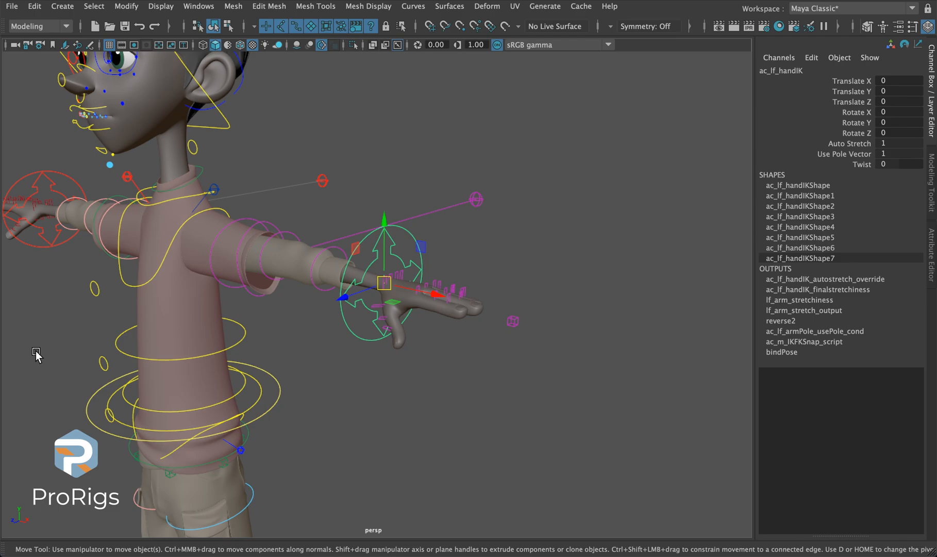
left_click_drag(571, 300, 508, 344)
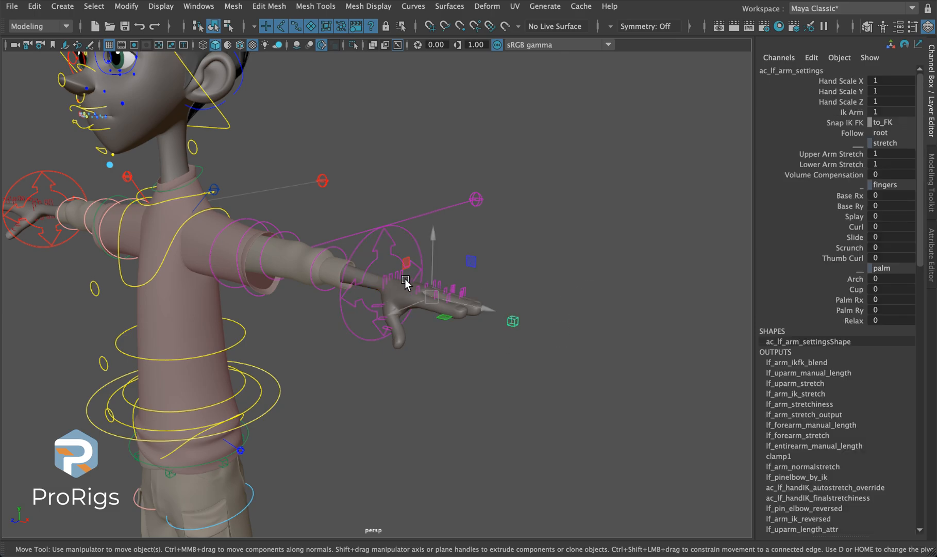
- Try blending the left arm between IK and FK with Ik Arm, return it to 1, and highlight the Snap IK FK channel
left_click(842, 113)
middle_click_drag(483, 117, 616, 206)
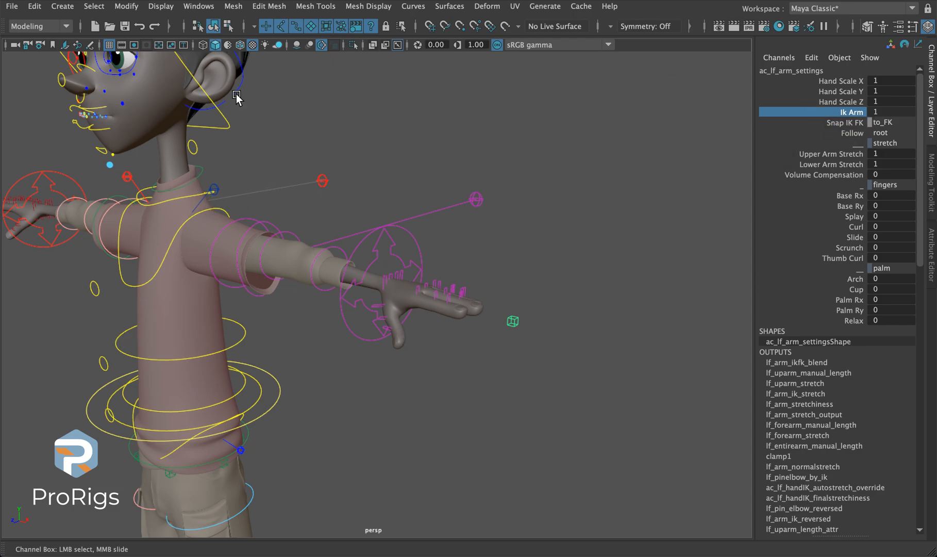
left_click_drag(594, 206, 511, 459)
left_click(840, 122)
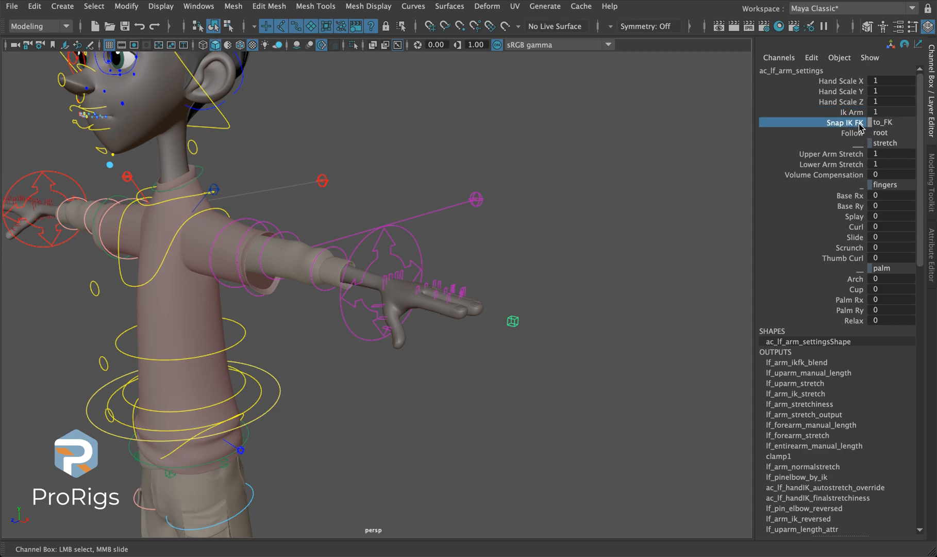
- Lower both arms to the character's sides with the hand IK controls, to about -26.6 Translate X, -28.4 Translate Y and -98.7 Rotate Z
left_click_drag(336, 291, 152, 261, "alt")
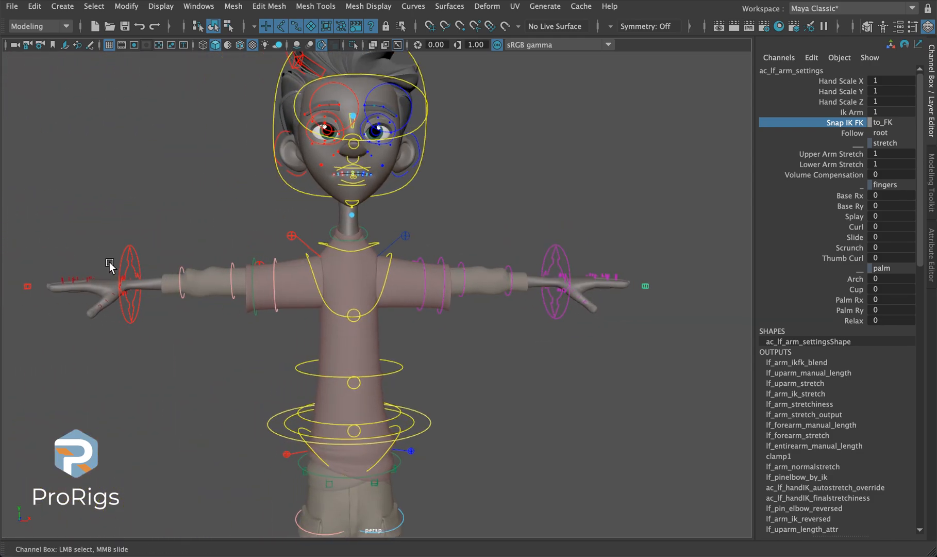
left_click(129, 276)
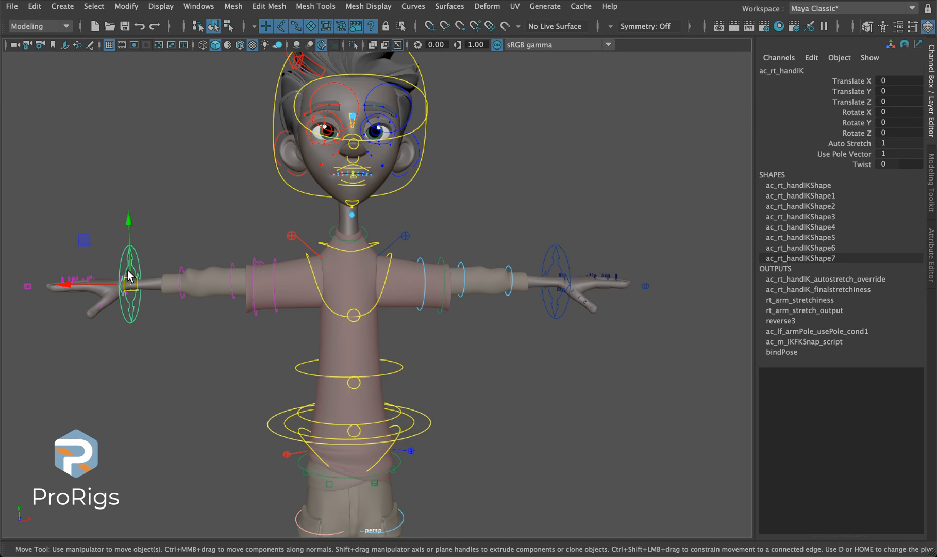
left_click(551, 263)
left_click_drag(619, 280, 472, 281)
left_click_drag(446, 229, 495, 462)
key("r")
key("w")
key("e")
key("w")
middle_click_drag(479, 508, 446, 485)
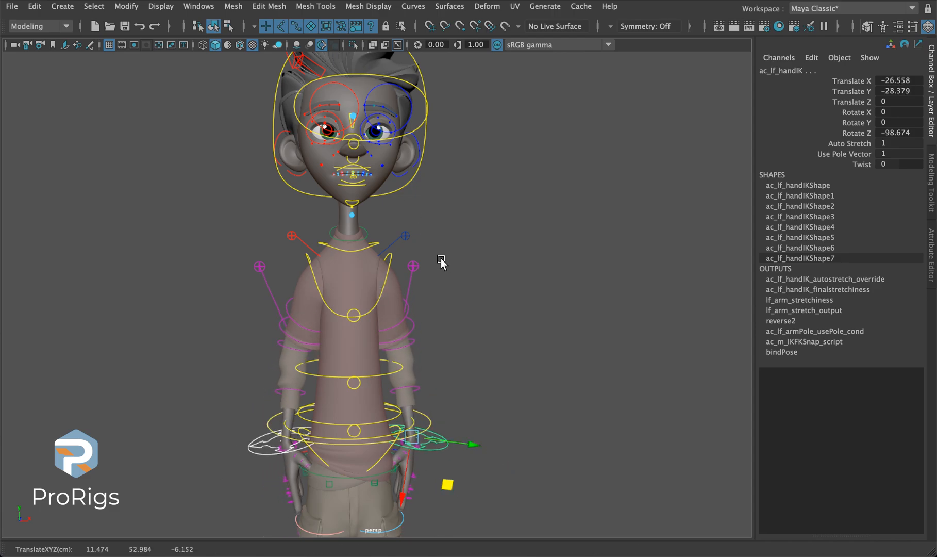
- Select the left arm settings control hidden inside the shorts using wireframe display, and restore the shaded display
middle_click_drag(438, 519, 405, 402, "alt")
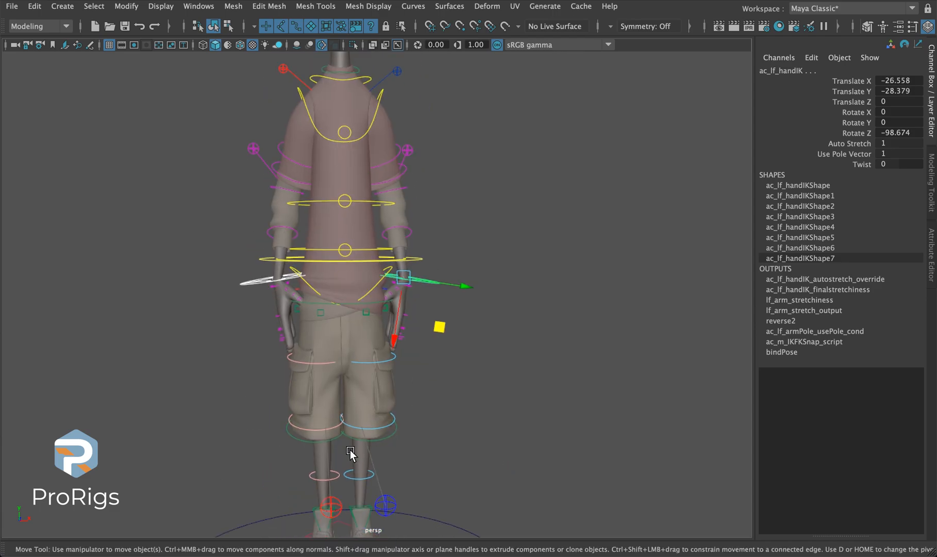
key("4")
left_click(384, 369)
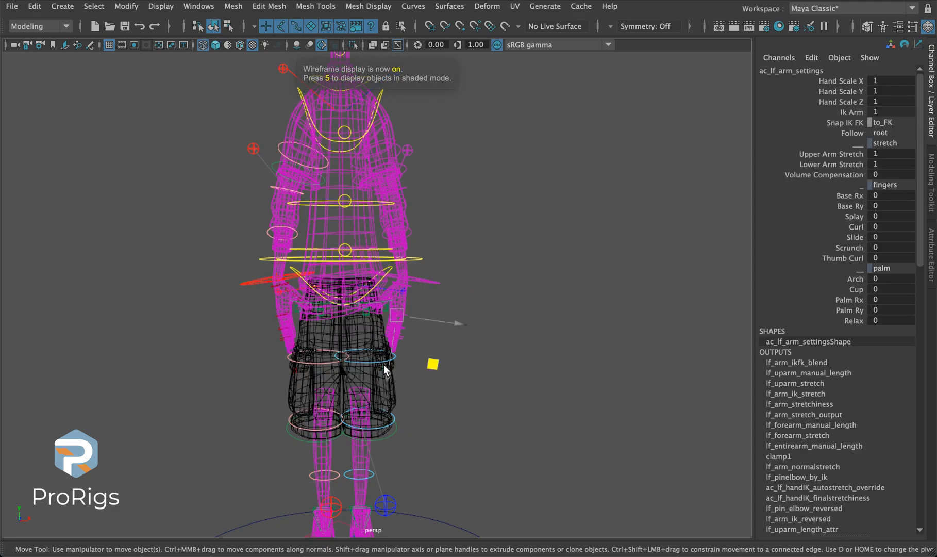
key("6")
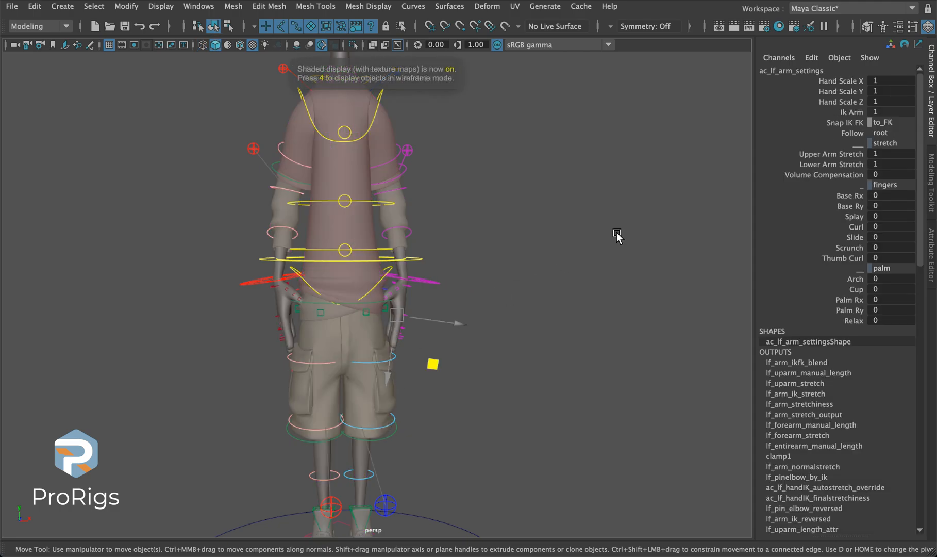
- Switch the left arm to FK by setting Ik Arm to 0, and return it to 1
left_click(858, 111)
middle_click_drag(443, 226, 356, 234)
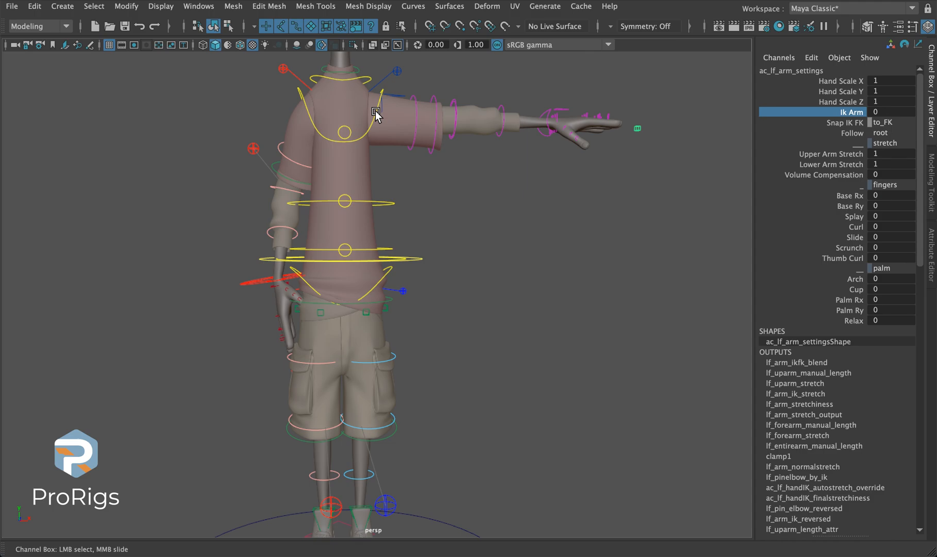
left_click(844, 124)
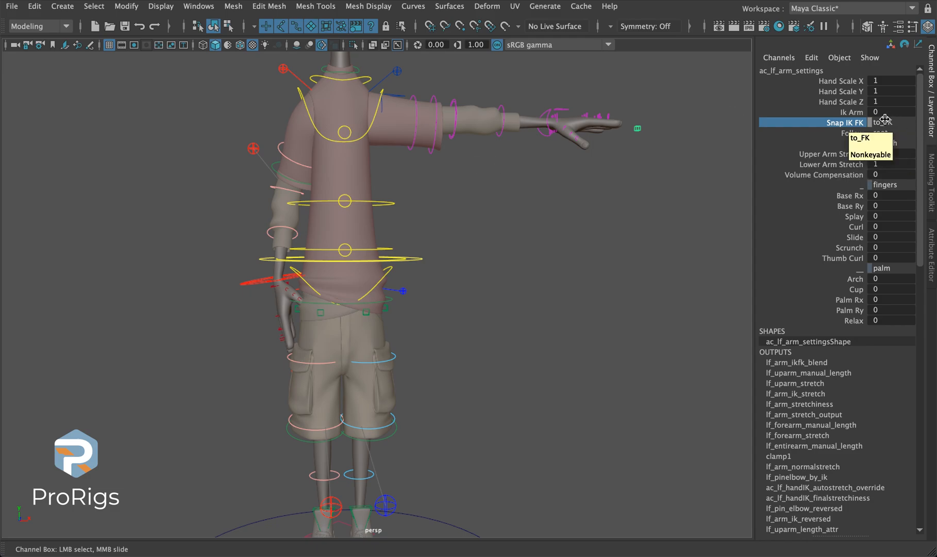
left_click(834, 114)
middle_click_drag(588, 158, 593, 179)
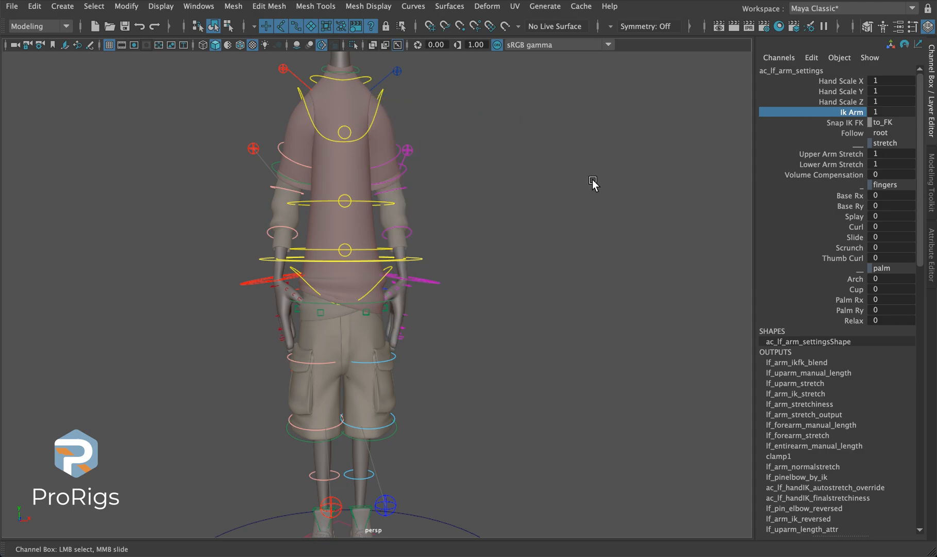
- Add the right arm settings control to the selection and set Snap IK FK to to_FK for both arms
key("4")
left_click_drag(263, 357, 294, 359, "alt")
left_click(296, 362)
key("6")
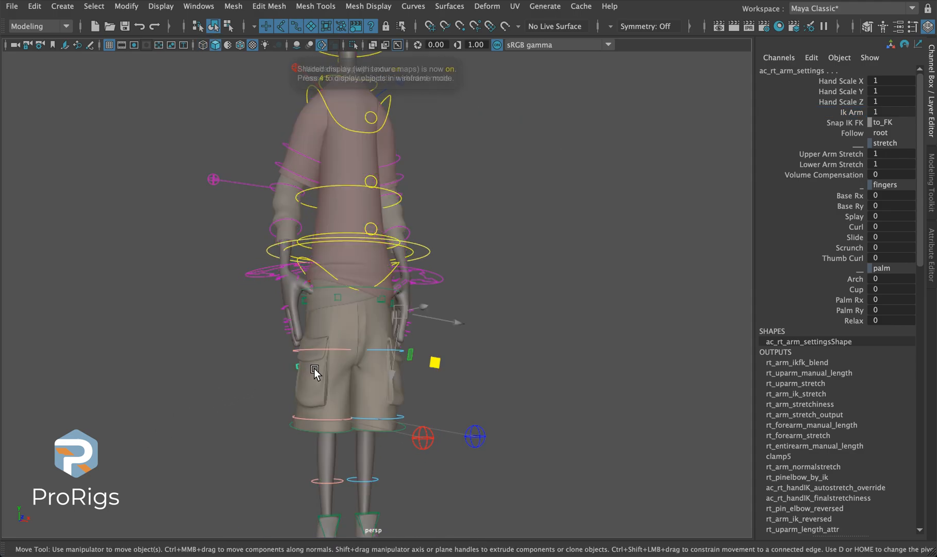
left_click_drag(523, 336, 493, 346, "alt")
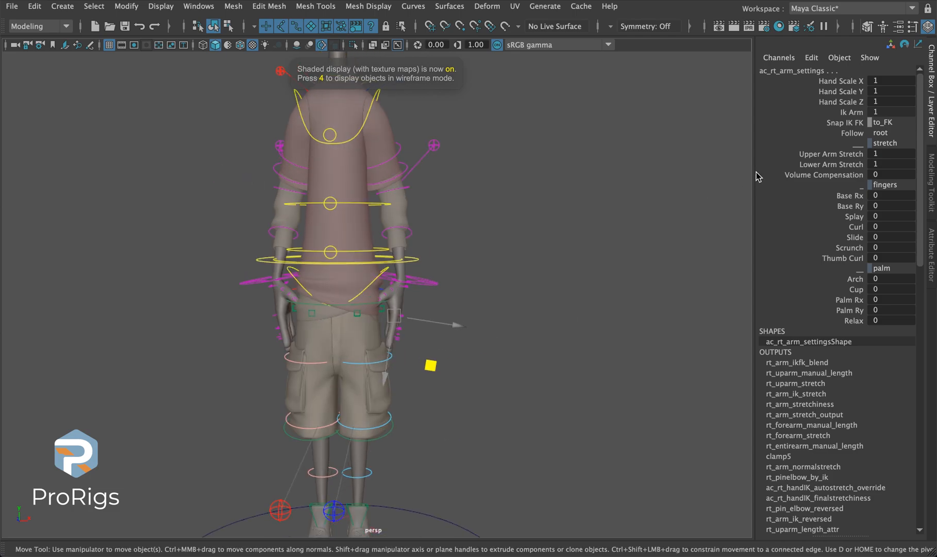
left_click(871, 130)
left_click(876, 126)
left_click(876, 124)
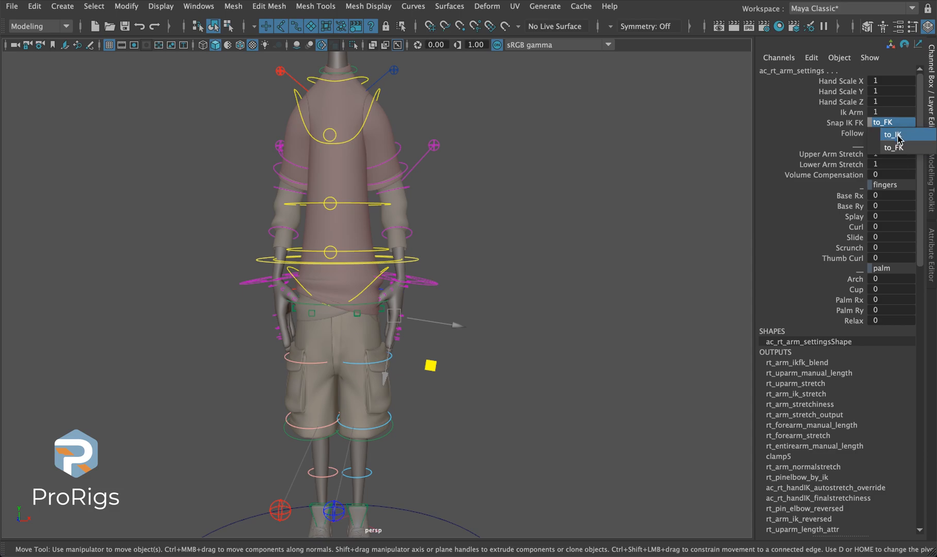
left_click(894, 147)
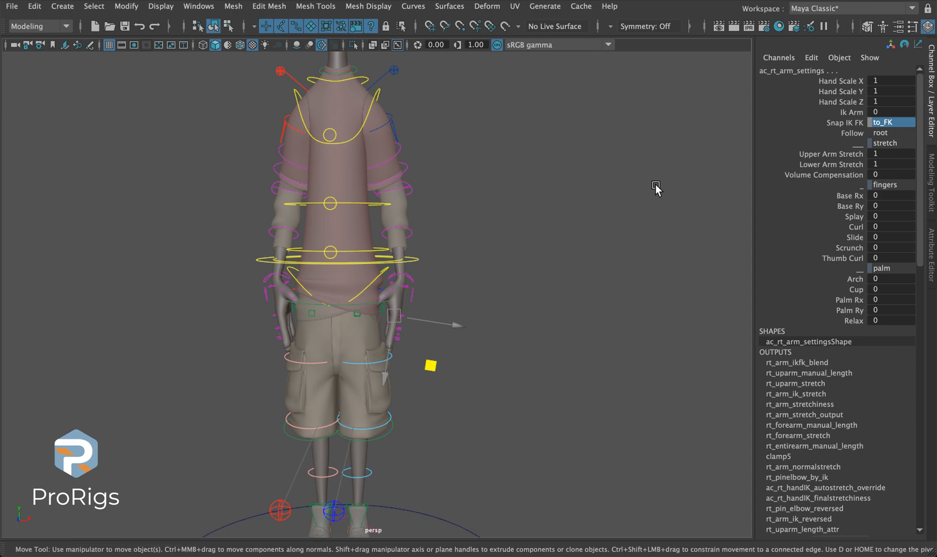
- Toggle both arms' Snap IK FK between to_IK and to_FK twice, ending on to_FK, and highlight the Ik Arm channel
left_click(882, 123)
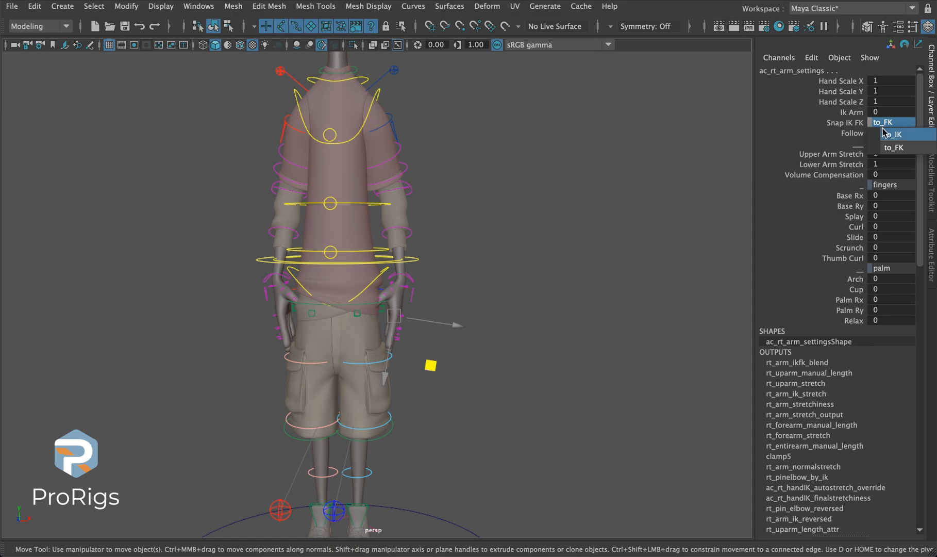
left_click(884, 134)
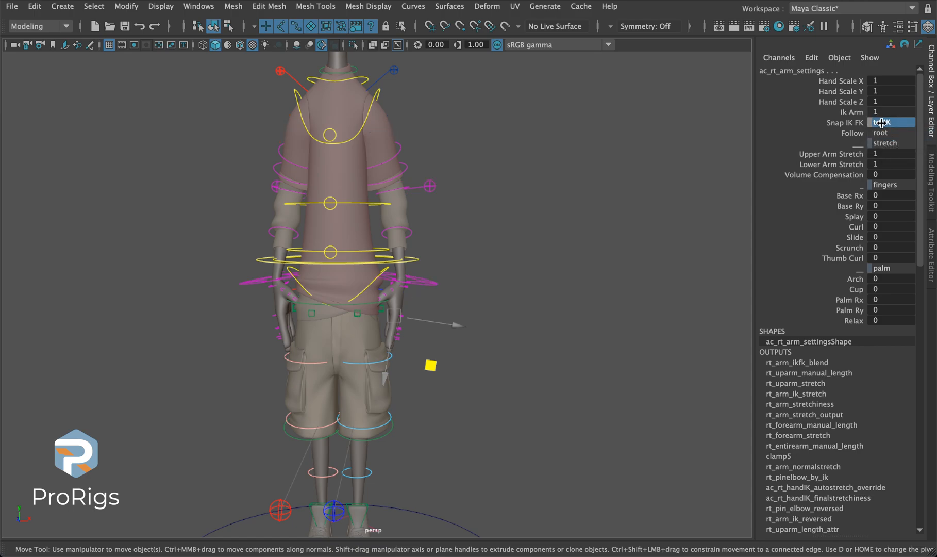
left_click(882, 122)
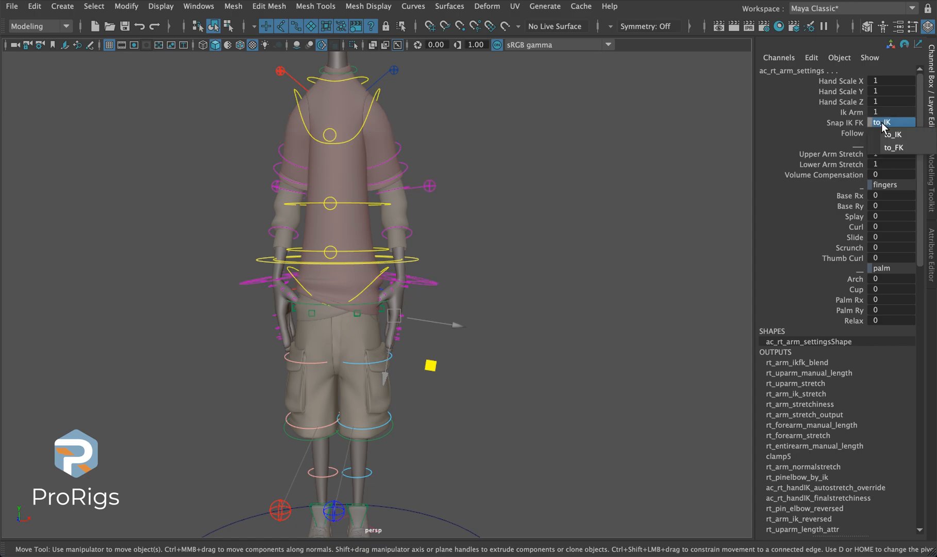
left_click(893, 148)
left_click(886, 123)
left_click(887, 135)
left_click(886, 123)
left_click(888, 145)
left_click(854, 113)
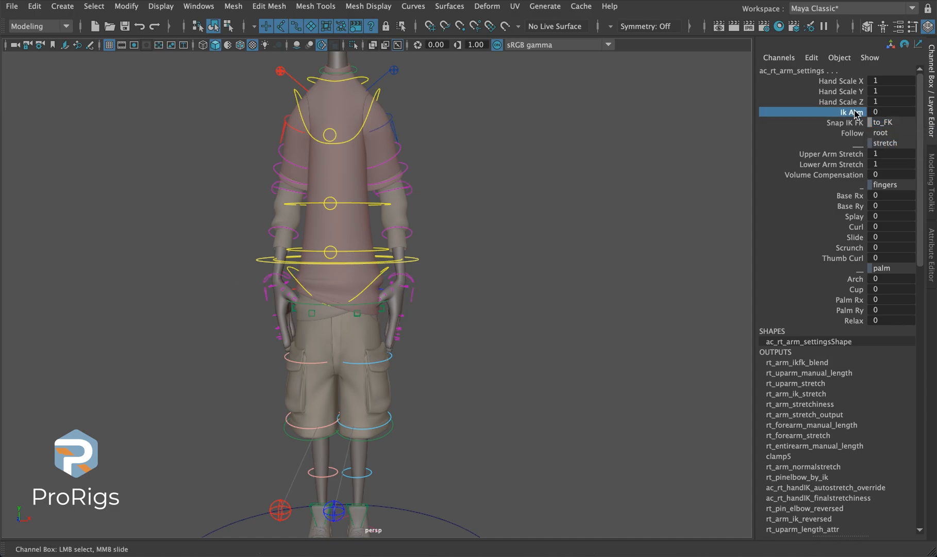
- Rotate the left upper arm FK control to raise the arm sideways, to about X 26.9, Y -8.8 and Z -9.6
middle_click_drag(523, 150, 568, 145)
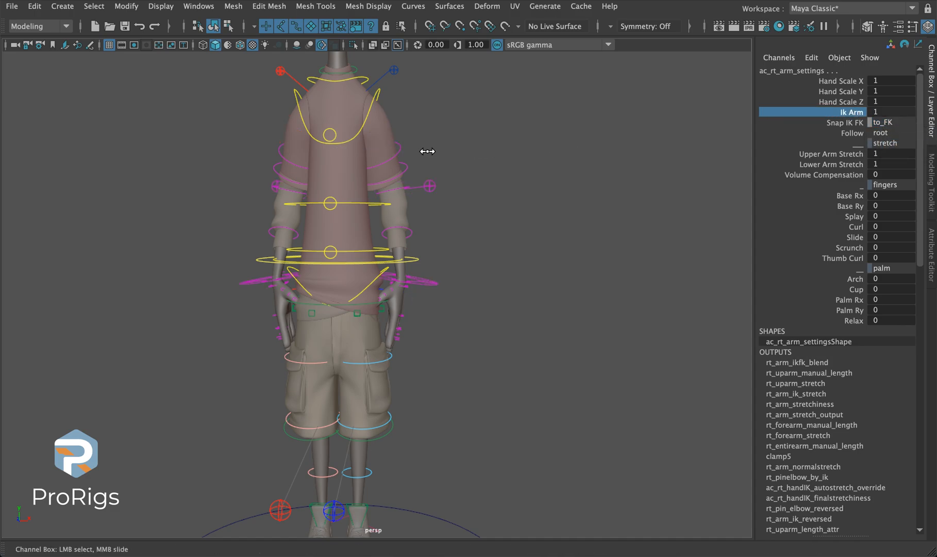
left_click(376, 129)
key("e")
left_click_drag(422, 96, 386, 62)
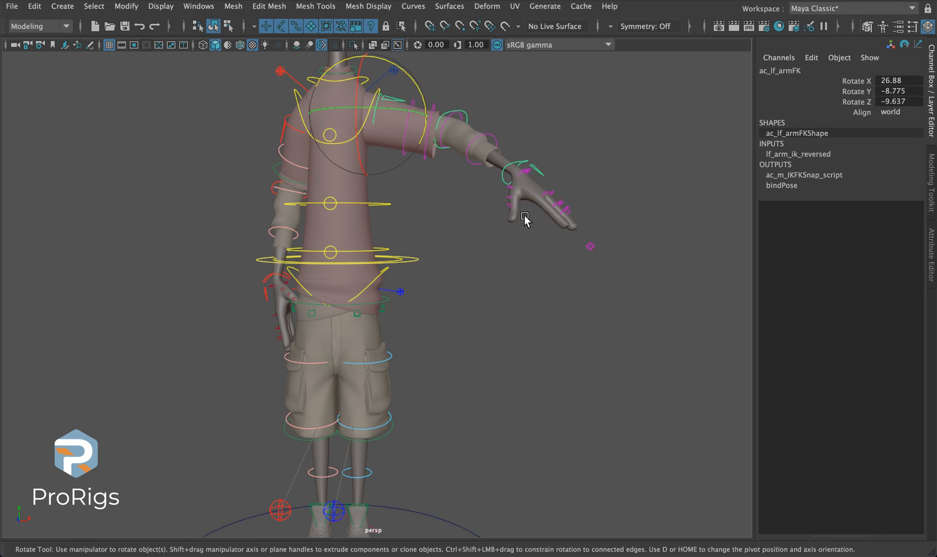
- Select the left arm settings control beside the raised hand and set its Snap IK FK to to_IK
left_click(590, 246)
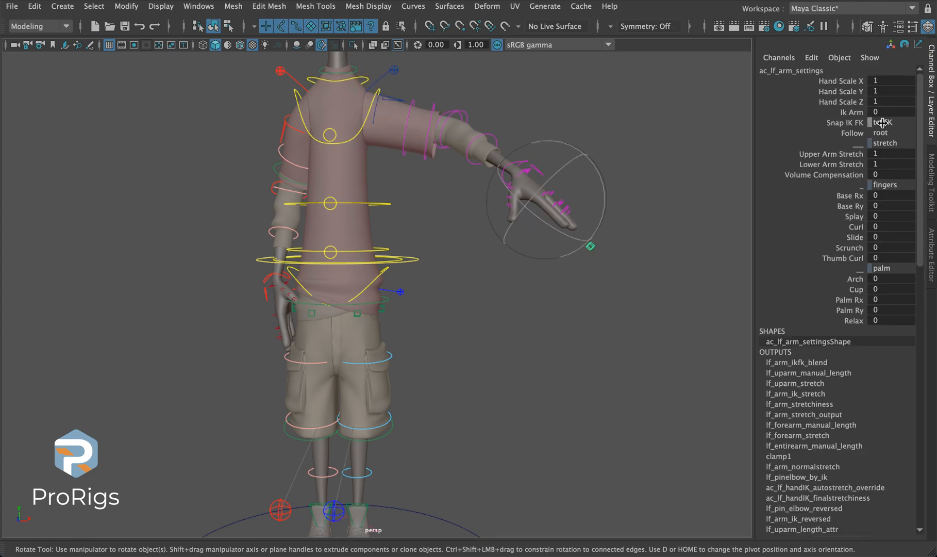
left_click(883, 122)
left_click(882, 136)
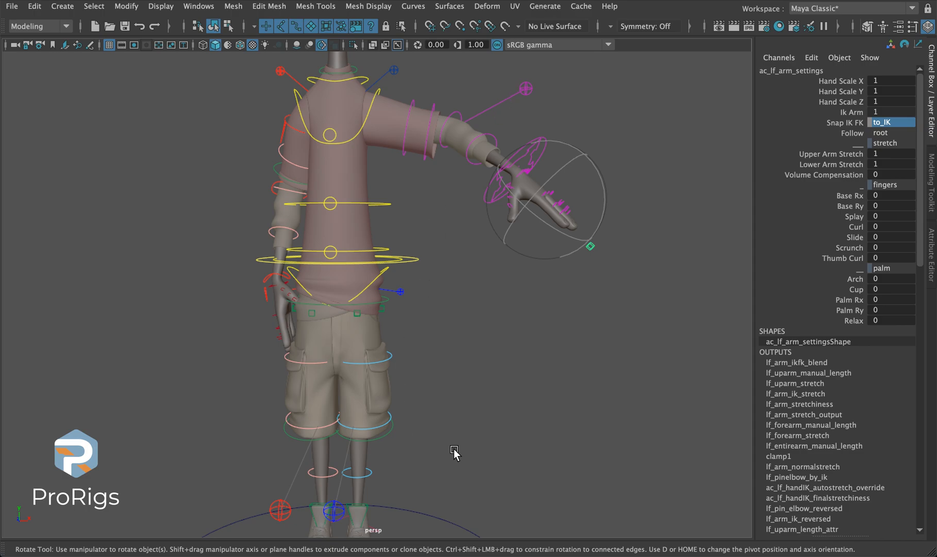
- Select the right leg settings control behind the heel to show its attributes
left_click_drag(111, 330, 300, 327, "alt")
middle_click_drag(300, 328, 141, 208, "alt")
left_click(243, 351)
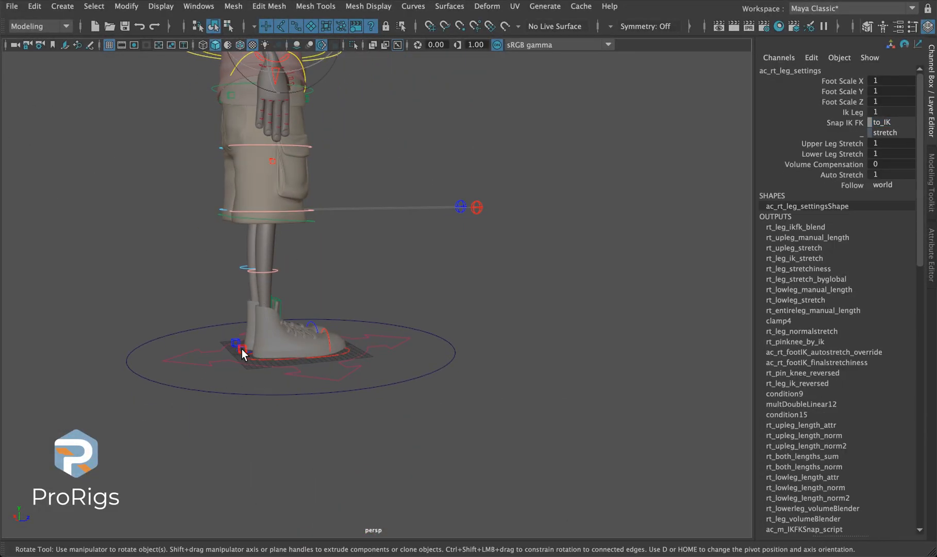
- Move the right foot IK control up and forward, to about X -4.9, Y 15.1 and Z 21.4
key("w")
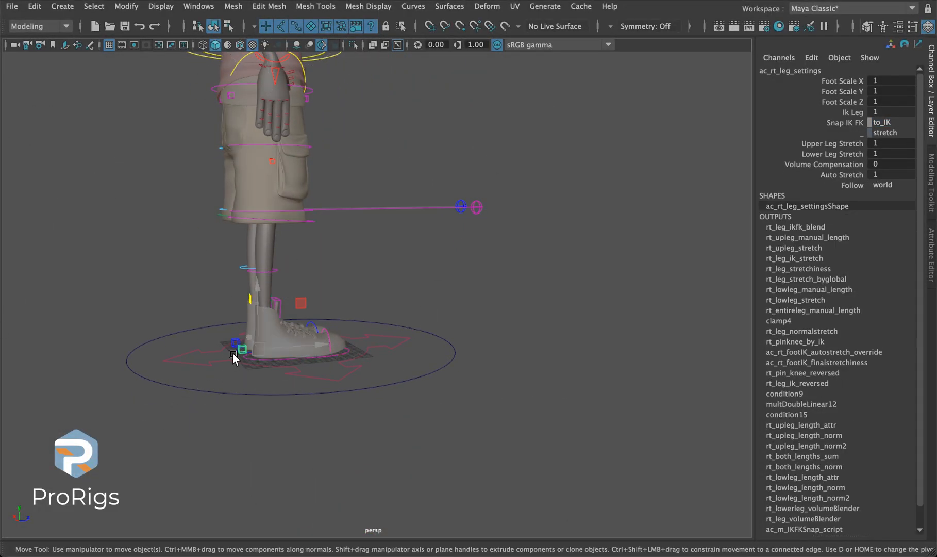
left_click(325, 358)
left_click(325, 356)
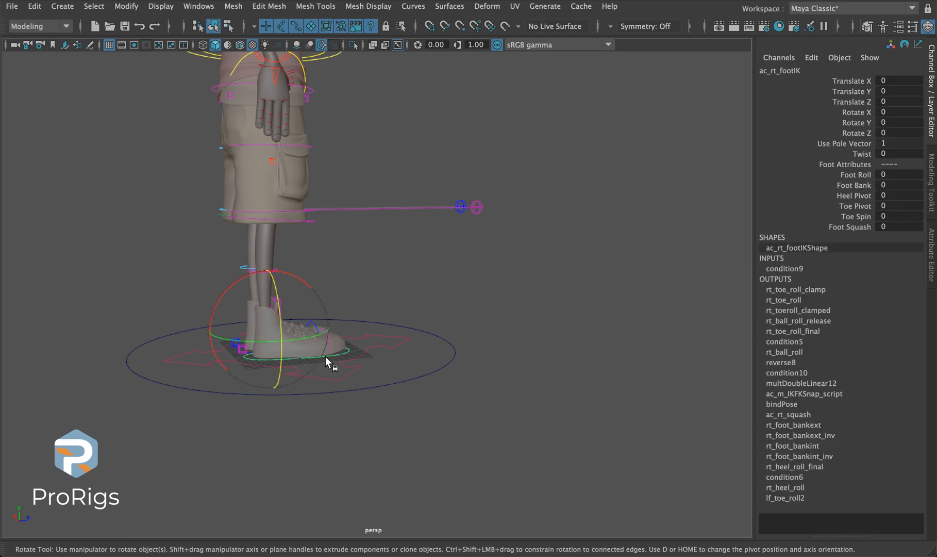
left_click_drag(264, 327, 352, 324)
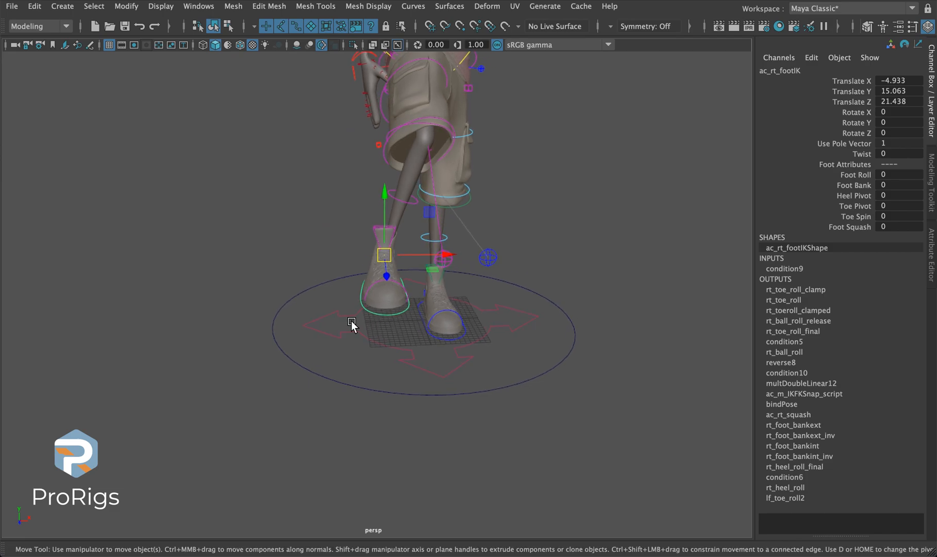
- Rotate the raised right foot's IK control so the toes point downward, and clear the selection
left_click(451, 266)
mouse_move(450, 264)
left_mouse_down()
mouse_move(337, 250)
mouse_move(439, 275)
left_mouse_up()
left_click(438, 276)
key("e")
left_click_drag(433, 217, 439, 256)
left_click(354, 256)
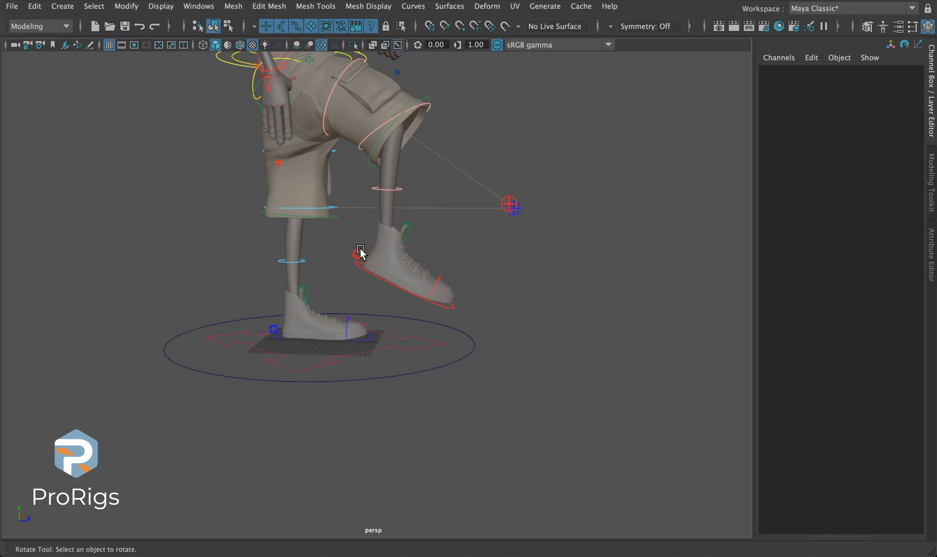
- Select the right leg settings control behind the raised heel and set its Snap IK FK to to_FK
left_click(357, 254)
left_click(849, 113)
middle_click_drag(573, 216, 654, 237)
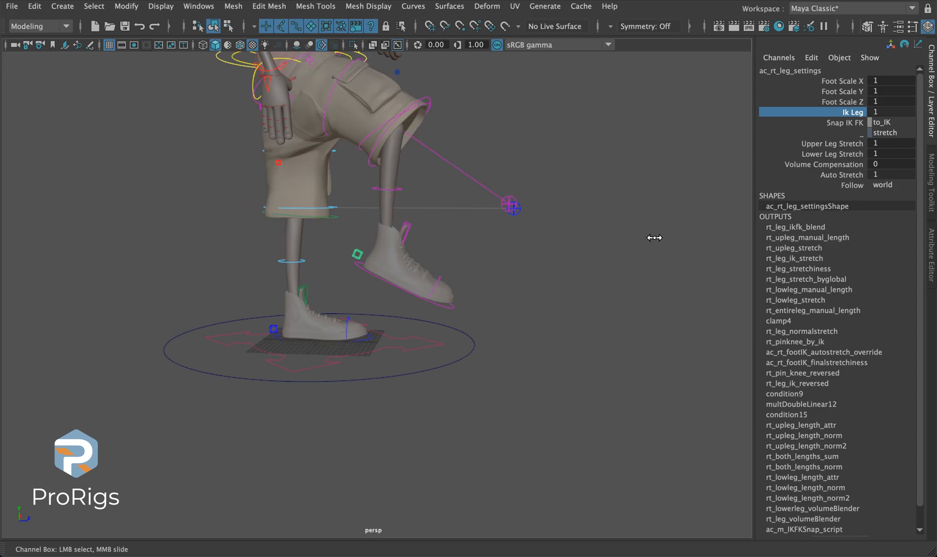
left_click(892, 122)
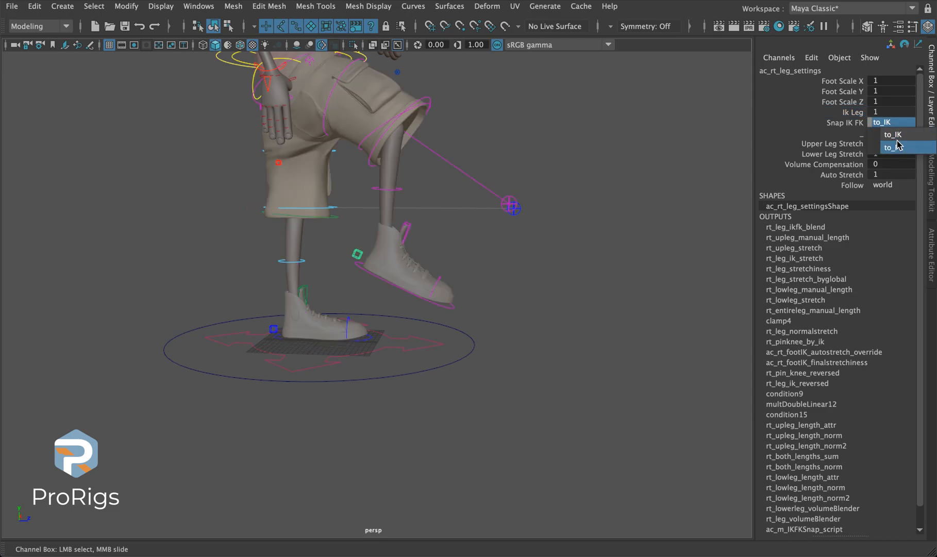
left_click(897, 147)
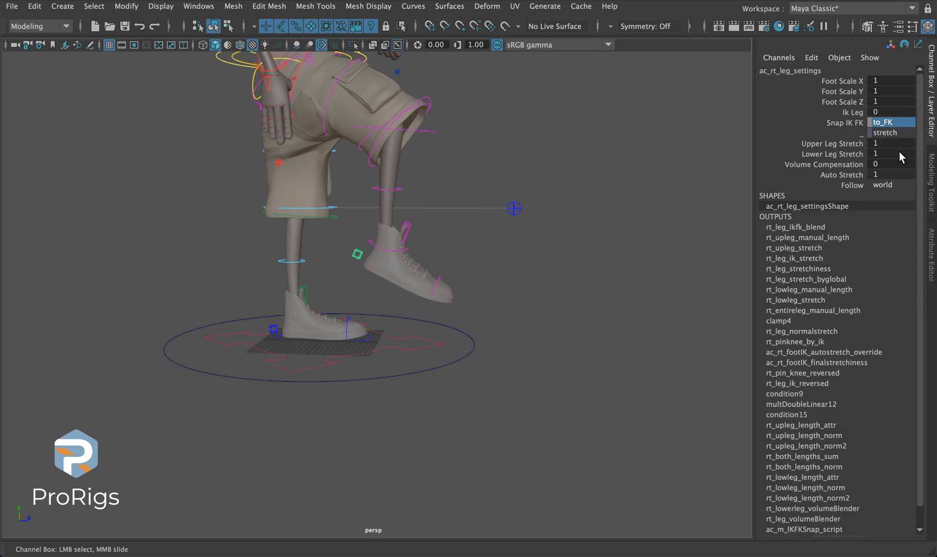
mouse_move(461, 332)
left_mouse_down("alt")
mouse_move(223, 343)
mouse_move(450, 324)
mouse_move(543, 332)
mouse_move(471, 344)
left_mouse_up("alt")
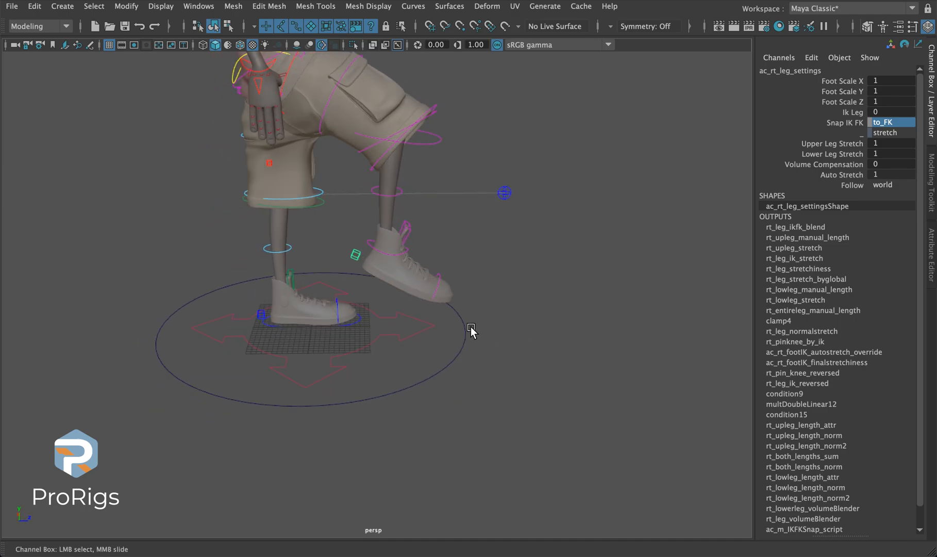